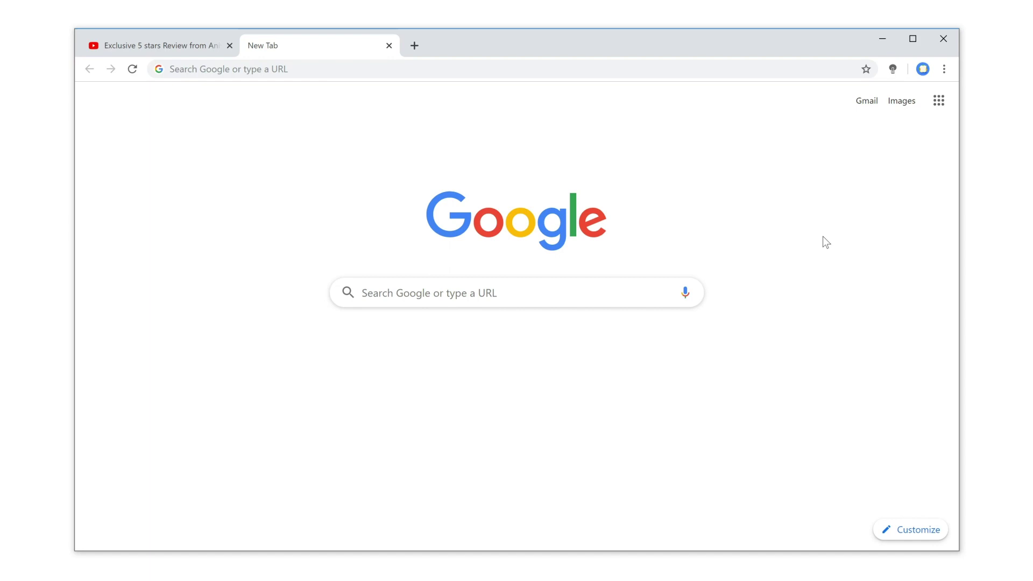
- Open the Turn Off the Lights Options page from the toolbar lightbulb icon's menu
right_click(893, 69)
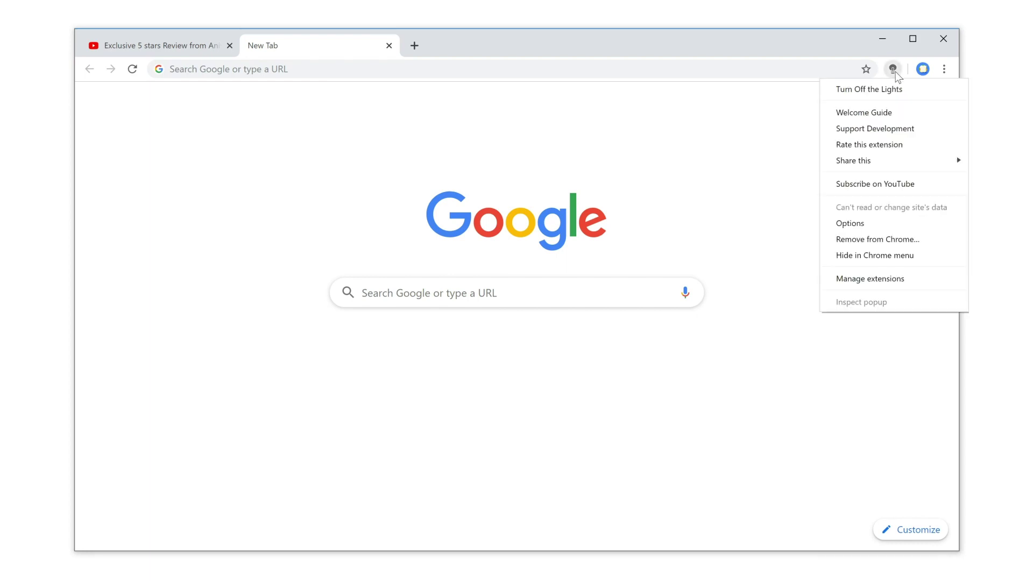
left_click(882, 222)
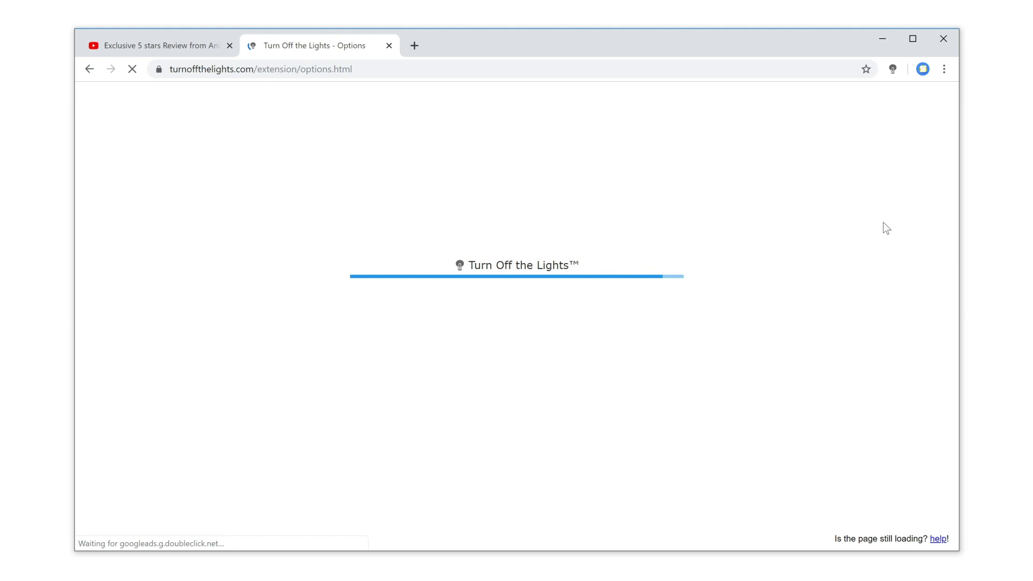
scroll(882, 222, "down", 4)
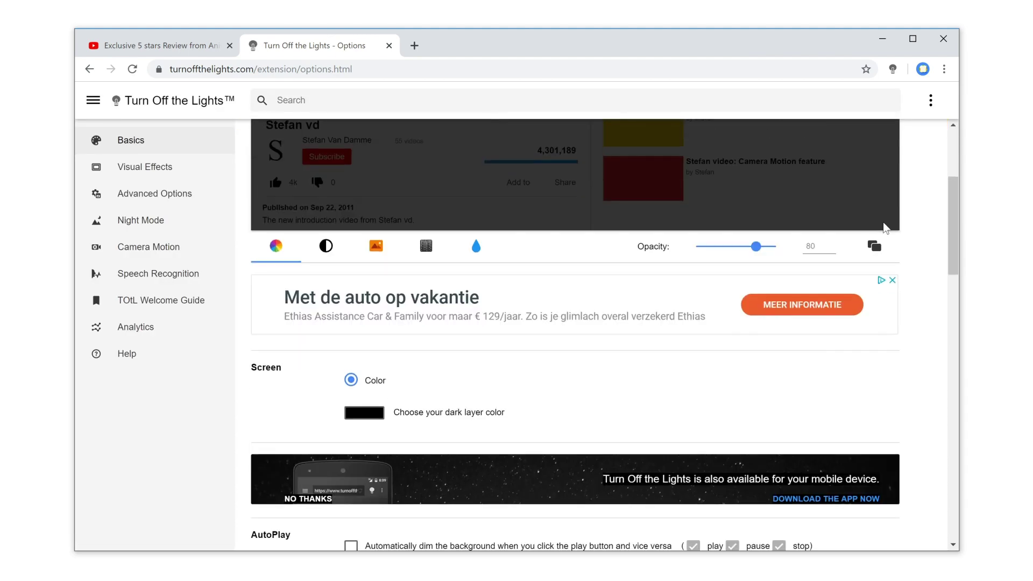
scroll(883, 222, "down", 3)
scroll(883, 222, "down", 2)
scroll(883, 221, "down", 1)
scroll(883, 222, "down", 1)
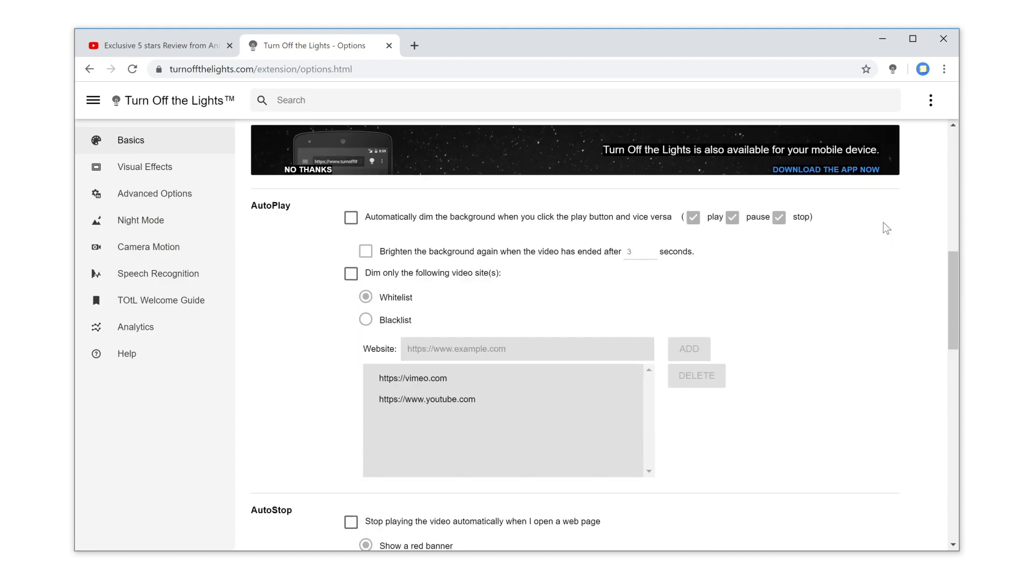
scroll(879, 226, "down", 1)
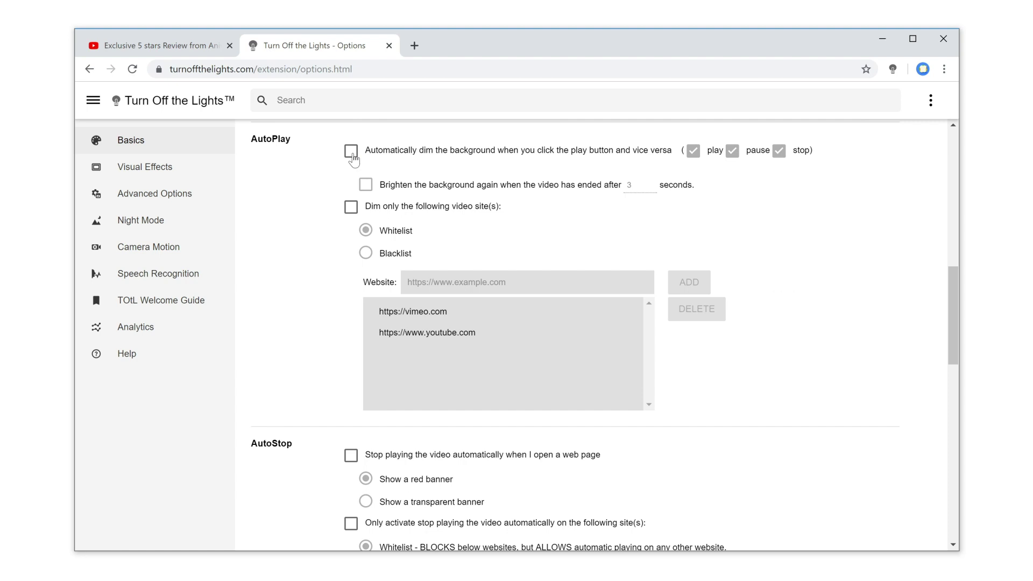
- Enable the AutoPlay option 'Automatically dim the background when you click the play button'
left_click(351, 151)
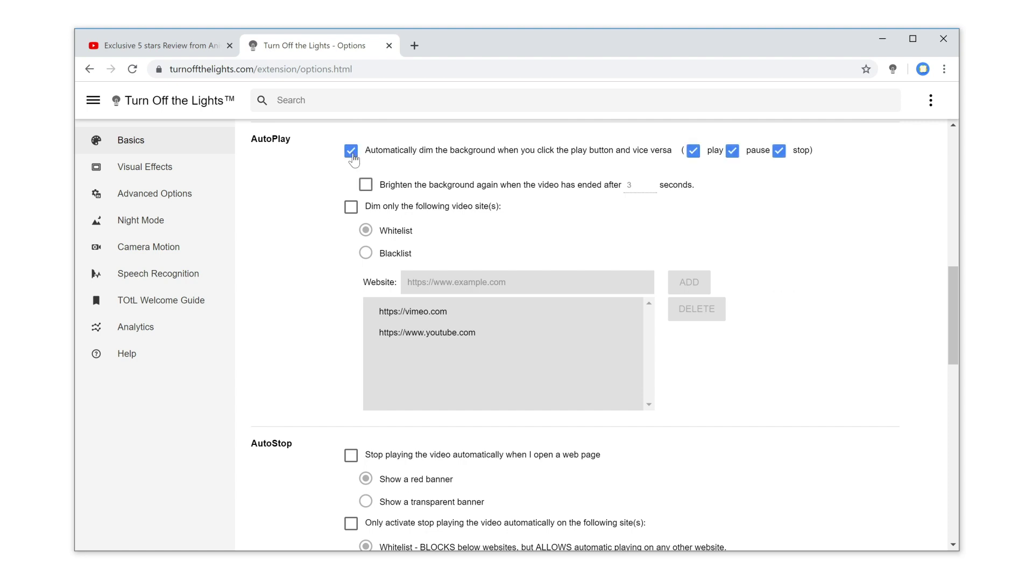
- On the YouTube review video tab, pause then resume playback to confirm the page dims
left_click(193, 48)
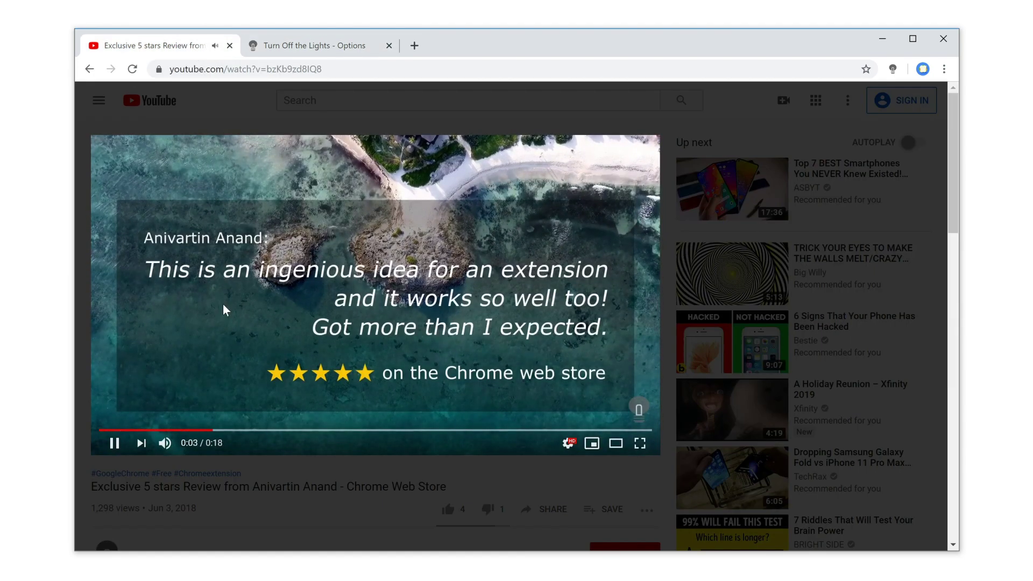
left_click(226, 323)
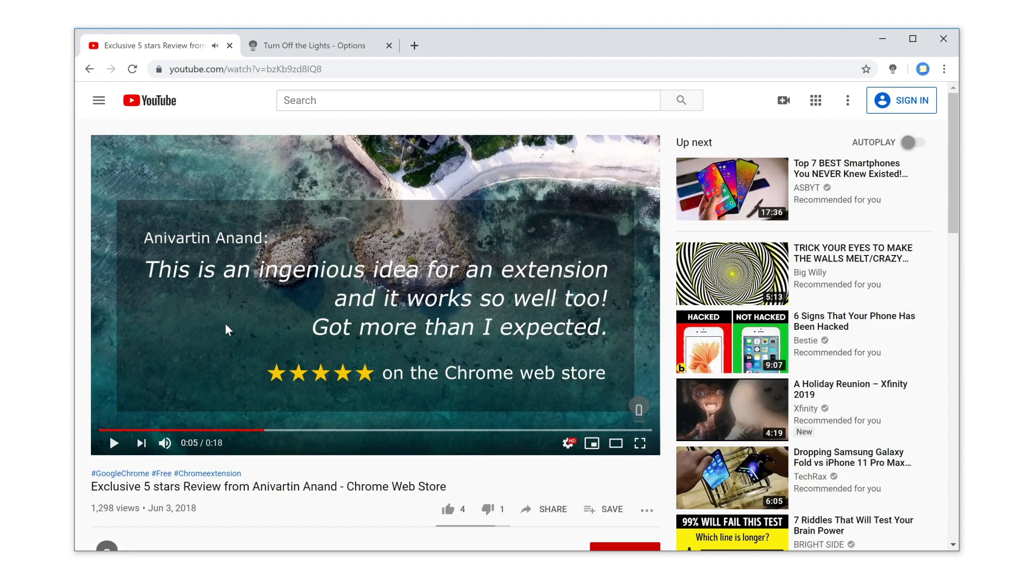
left_click(225, 324)
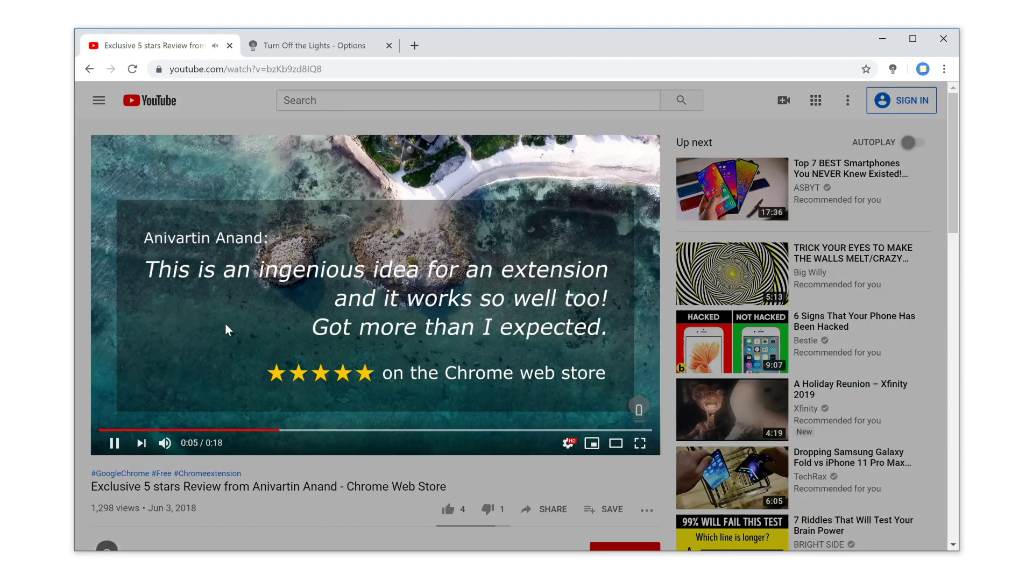